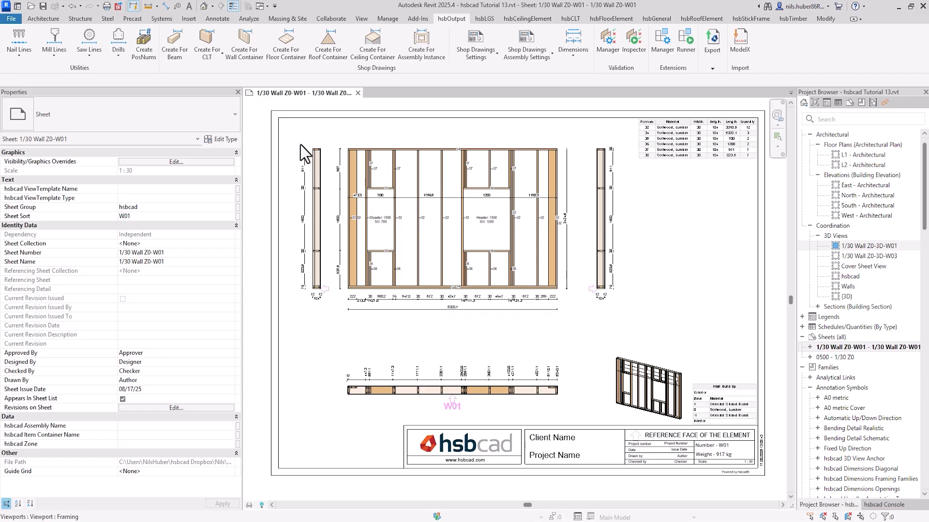
Inspect the properties of the wall front view's viewport and of the view section anchor at its upper corner
click(416, 193)
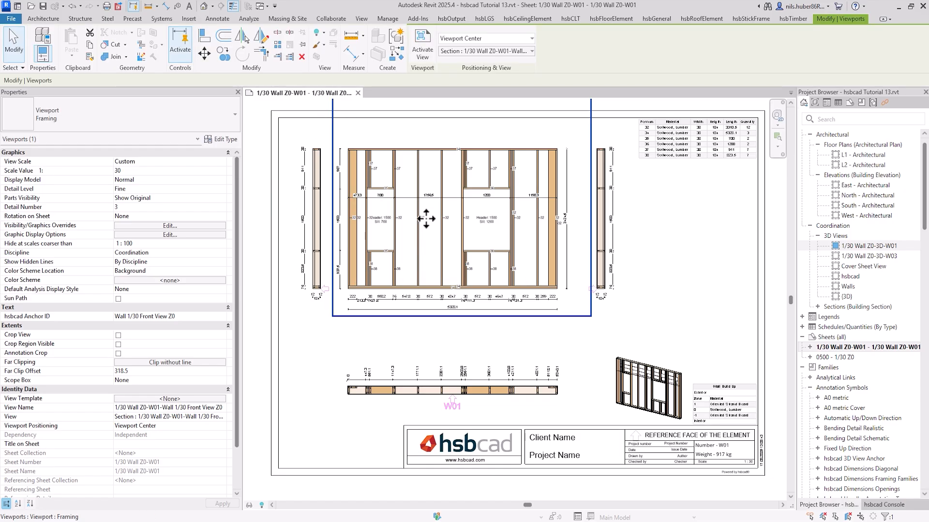
click(347, 150)
key(Escape)
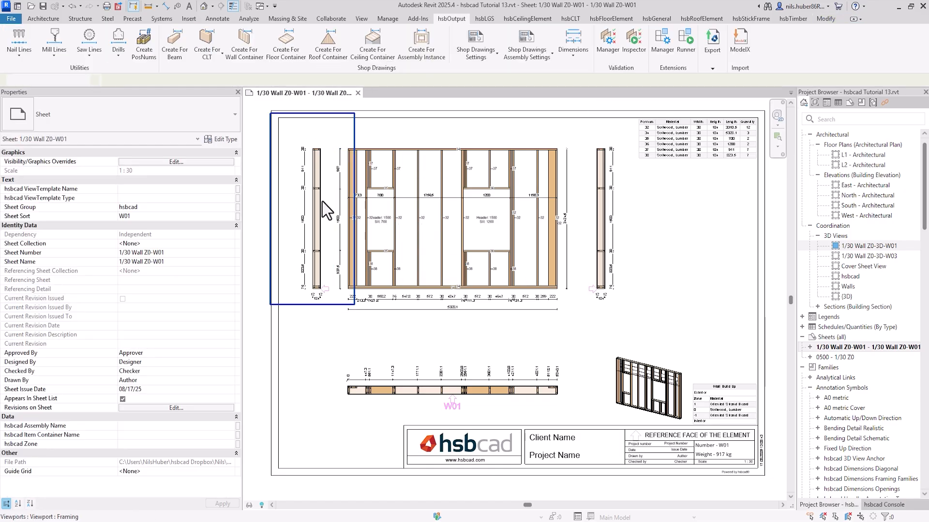
click(348, 151)
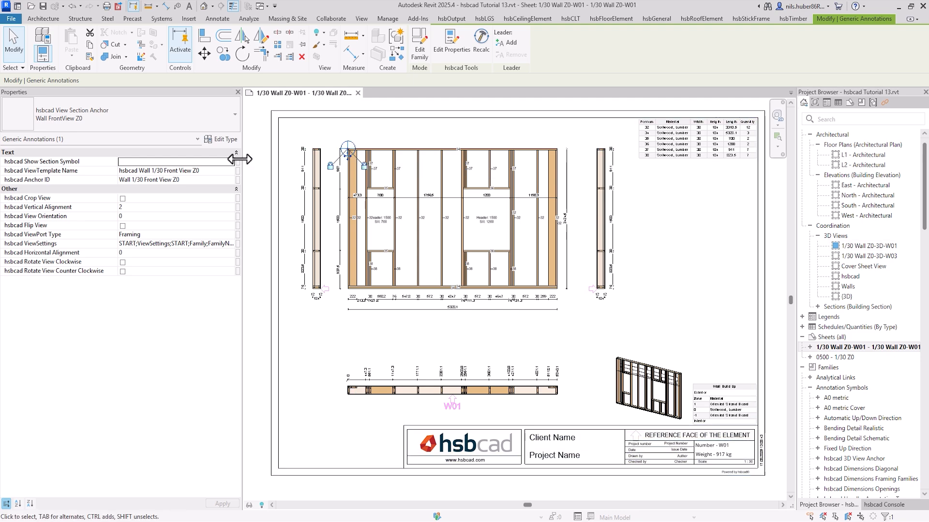
click(254, 153)
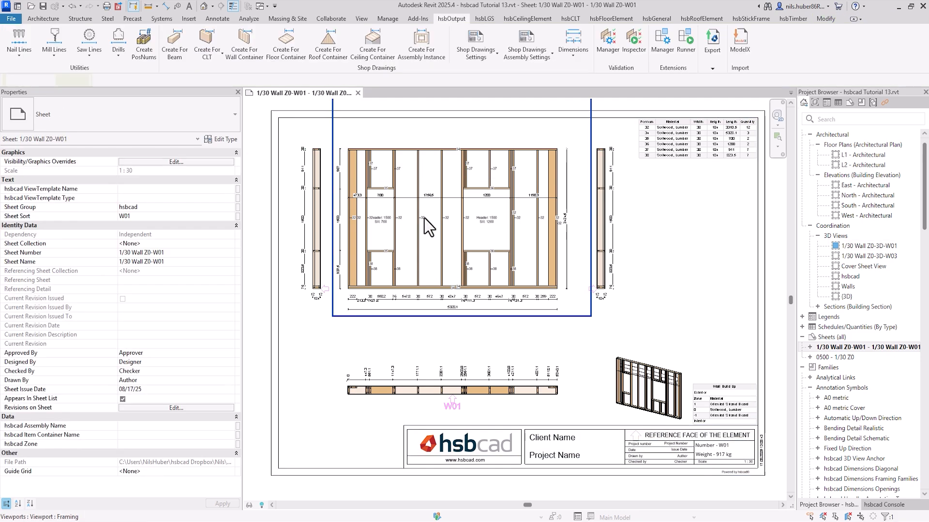
Activate the wall front view, review the filters in its visibility/graphic overrides, and return to the sheet
double_click(424, 218)
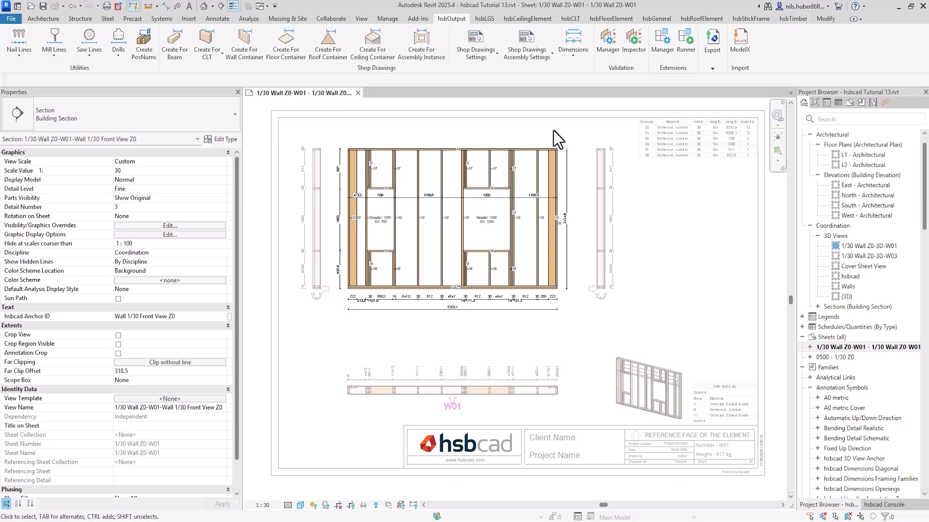
key(v)
key(v)
click(270, 70)
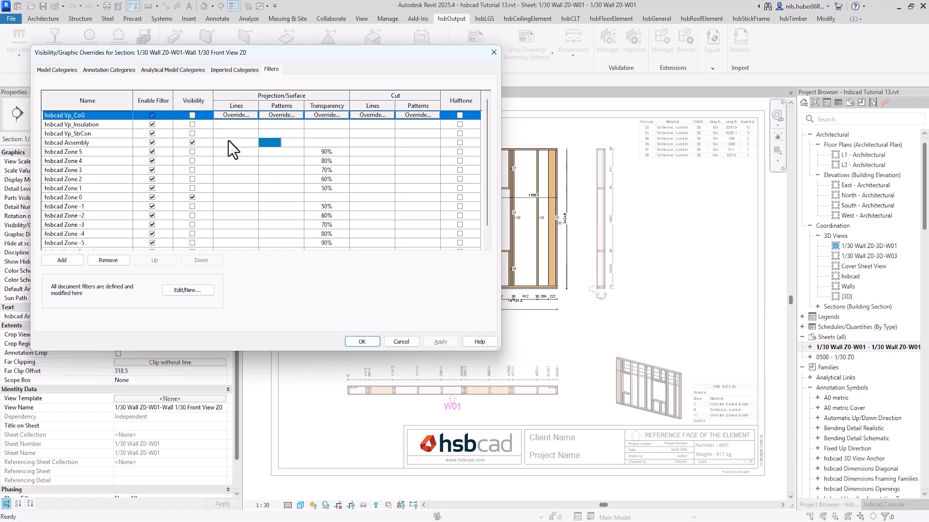
scroll(229, 140, down, 1)
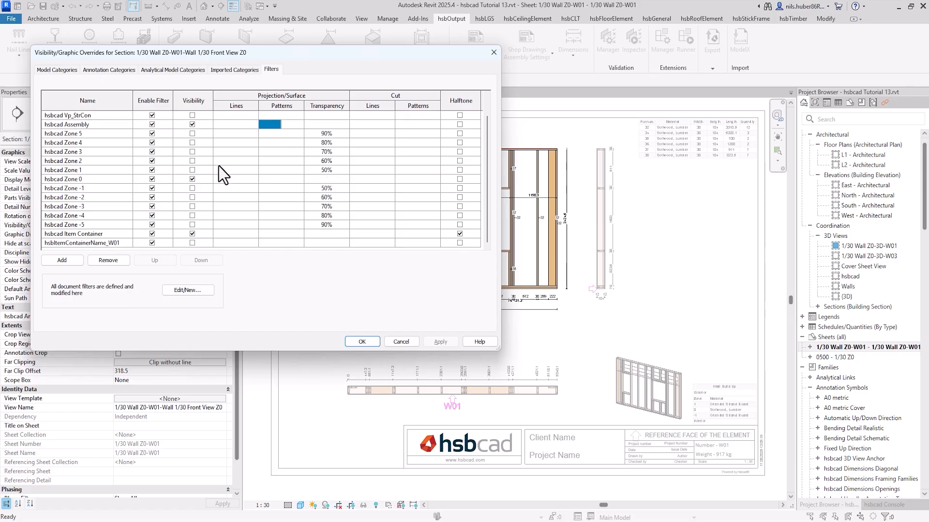
scroll(233, 202, up, 1)
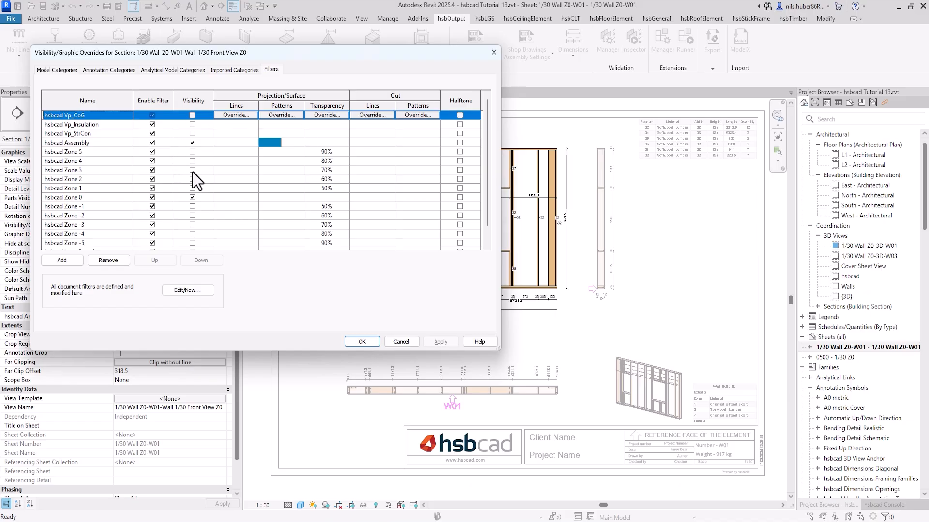
click(362, 342)
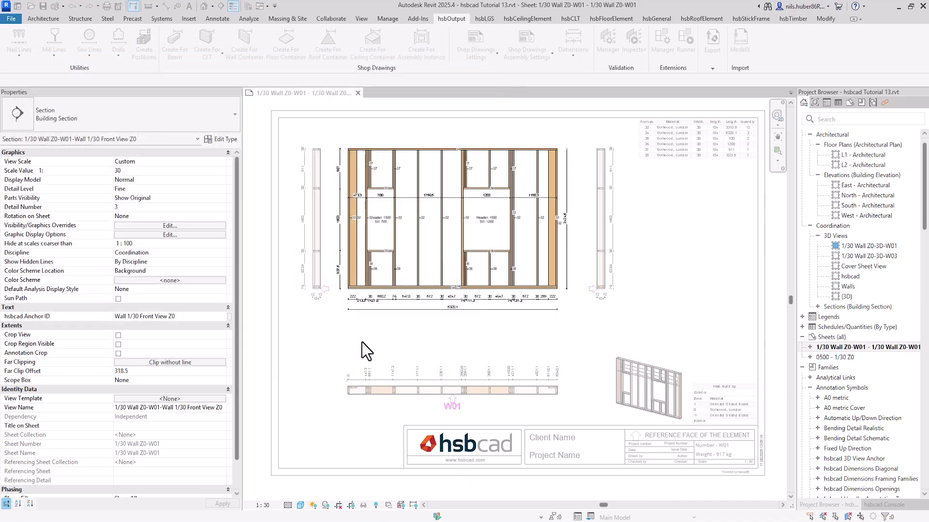
click(256, 223)
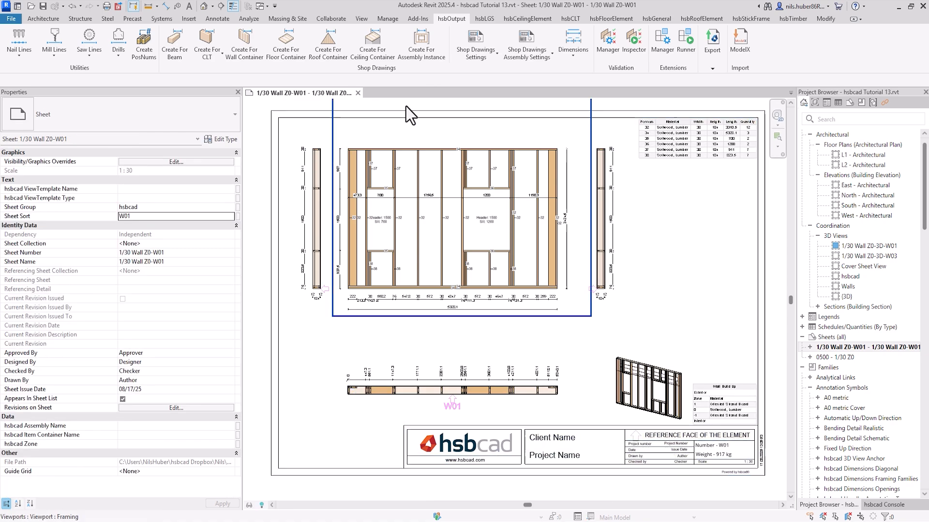
Open the front view section anchor's hsbcad properties and review the vertical alignment, horizontal alignment and view orientation options
click(347, 148)
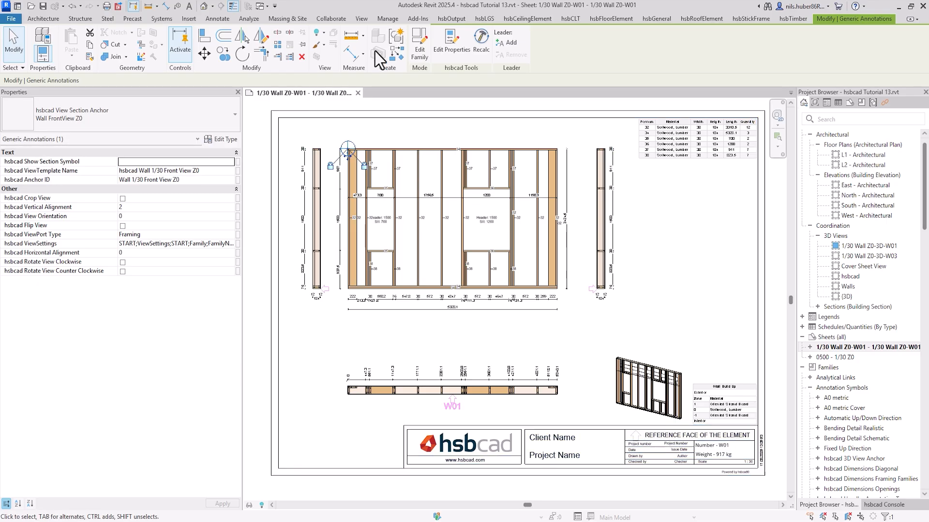
click(461, 43)
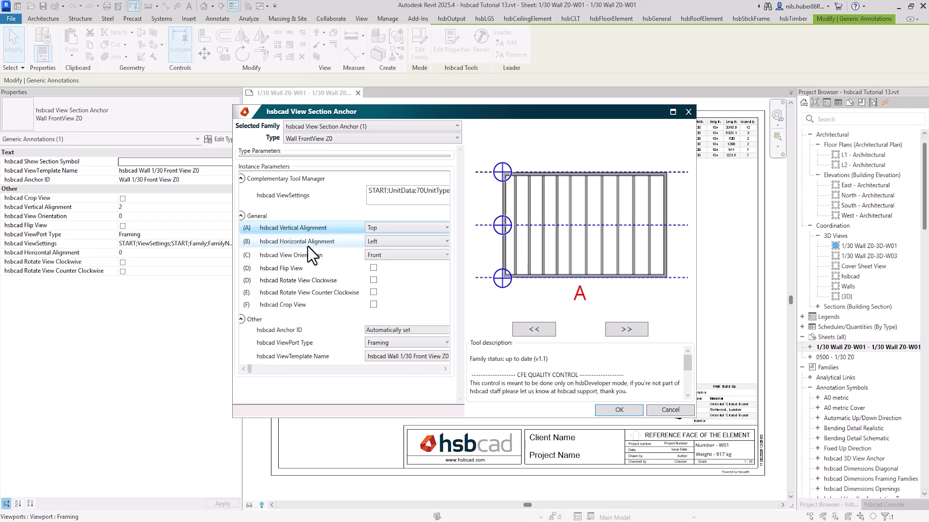
click(414, 228)
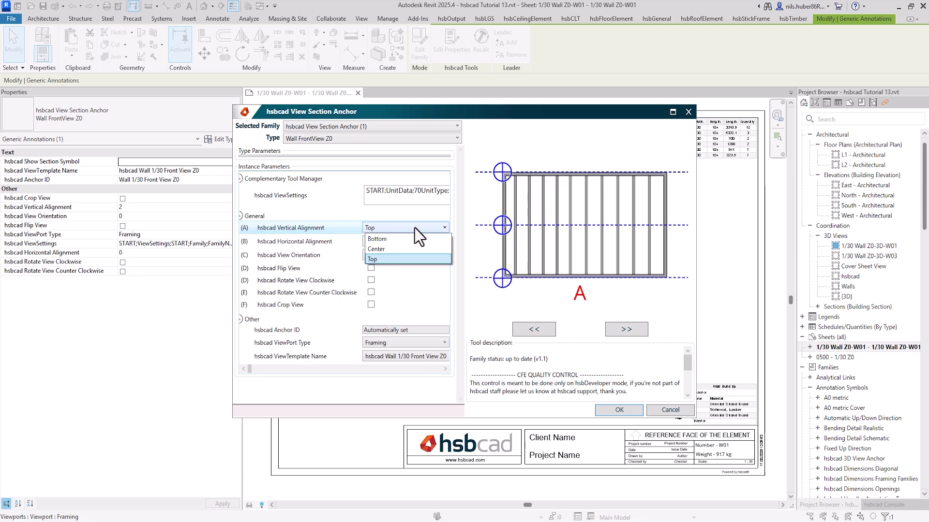
click(414, 227)
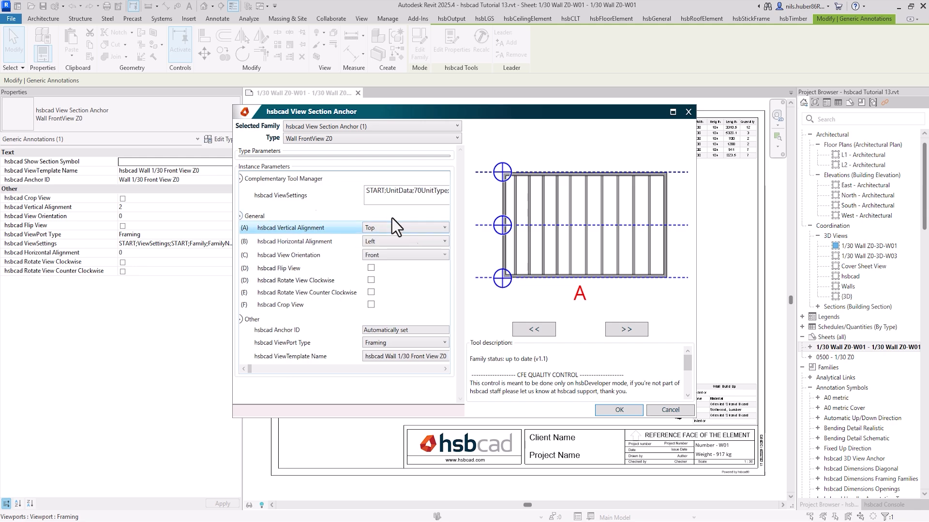
click(304, 242)
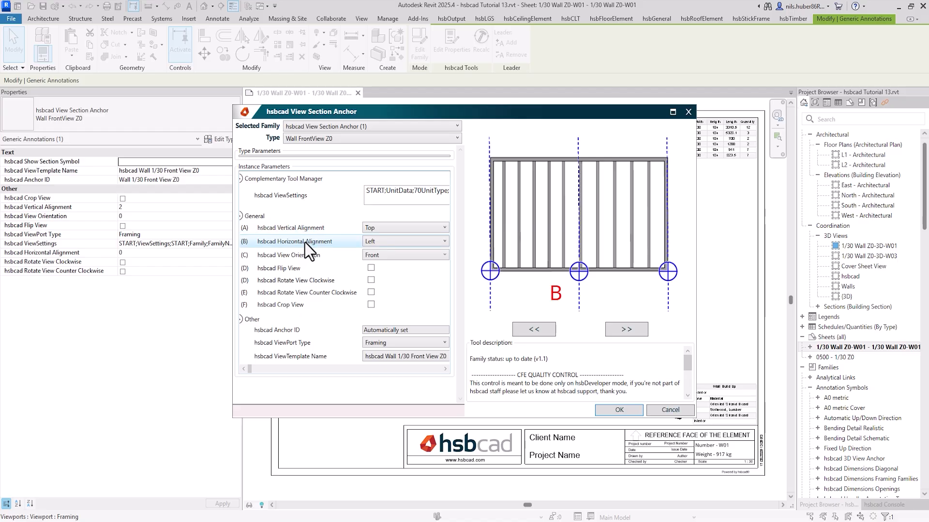
click(404, 241)
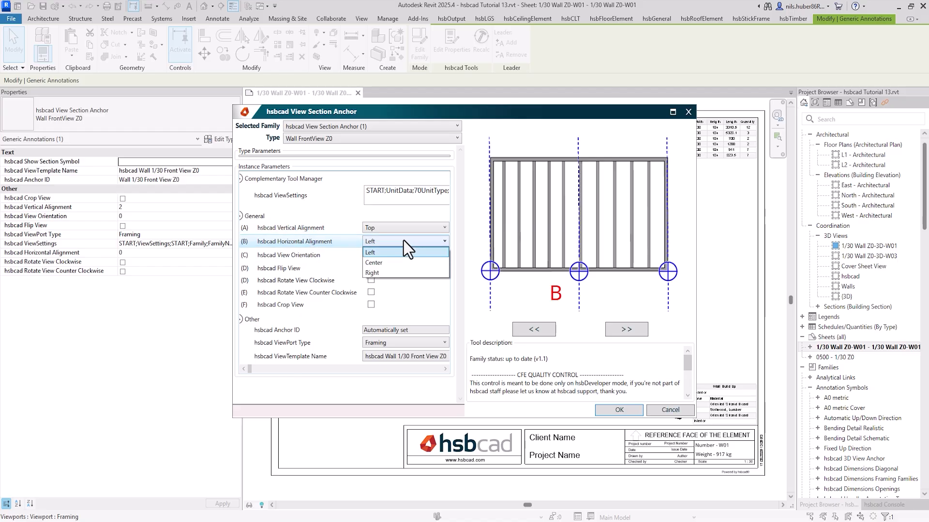
click(308, 260)
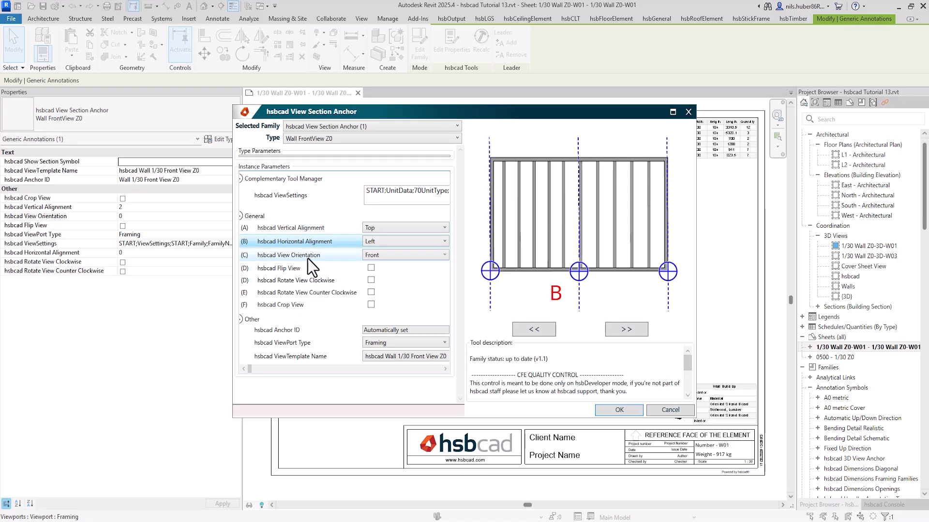
click(308, 259)
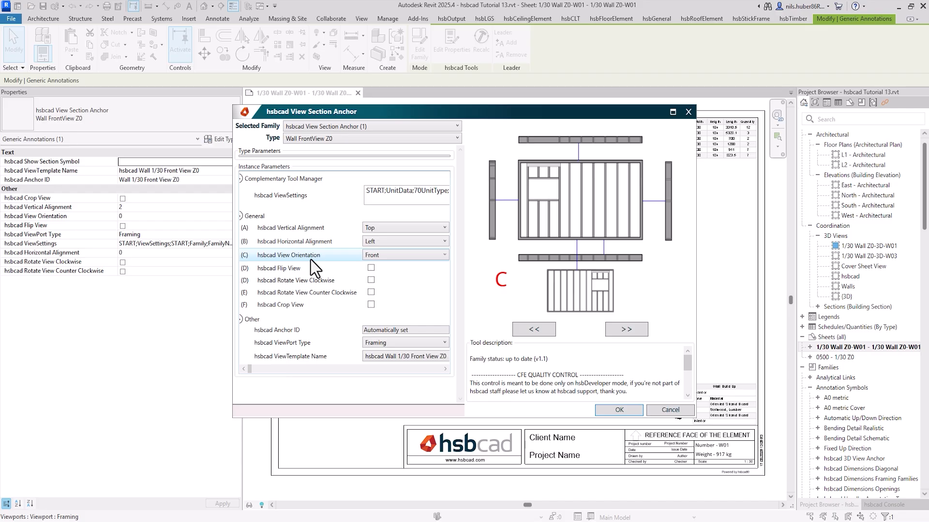
click(442, 257)
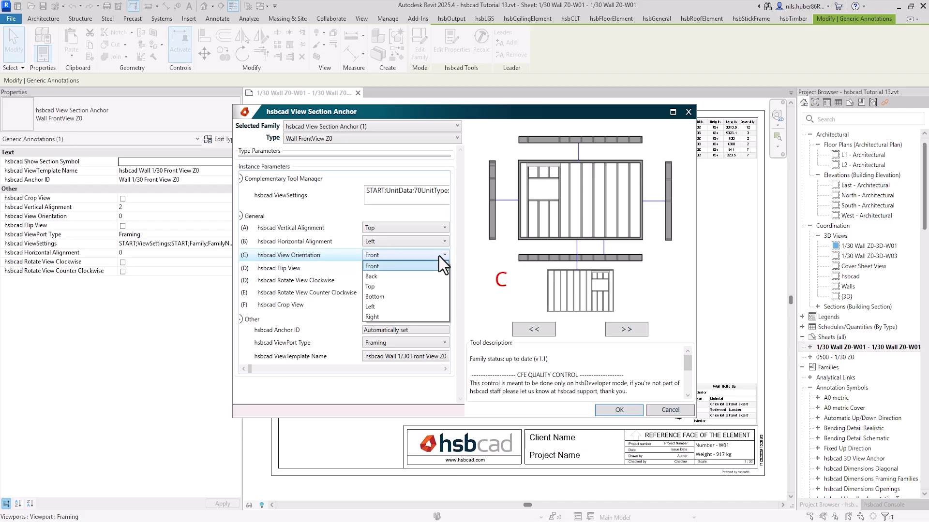
click(278, 269)
Review the anchor's flip, rotate clockwise and crop view settings, plus its anchor ID, viewport type and view template name
click(278, 268)
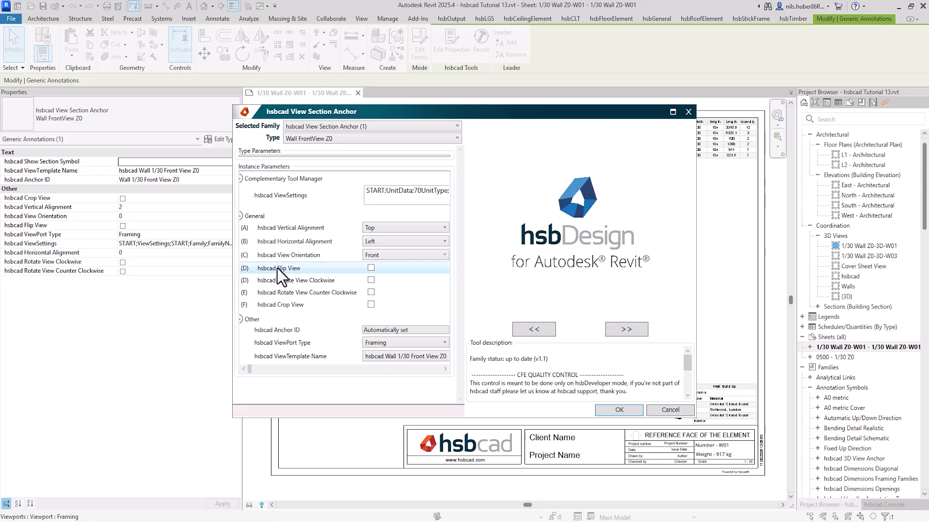
click(286, 283)
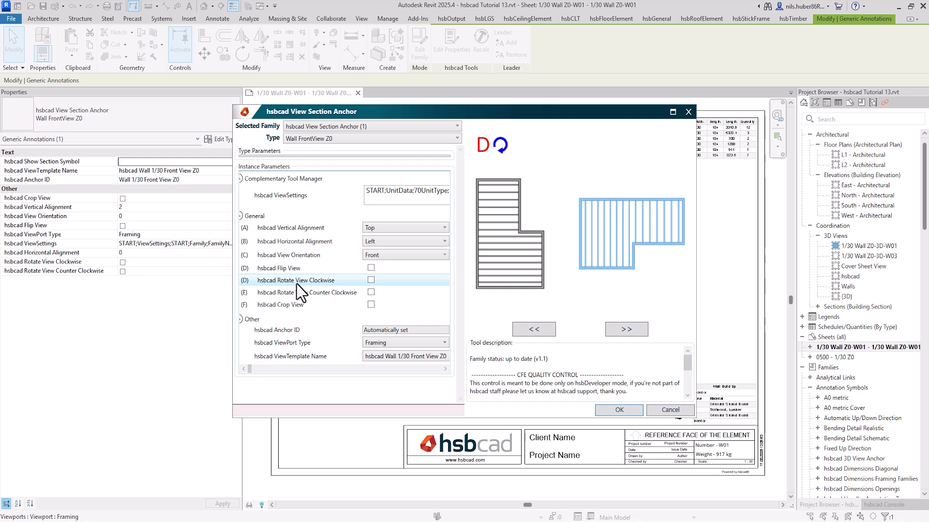
click(291, 307)
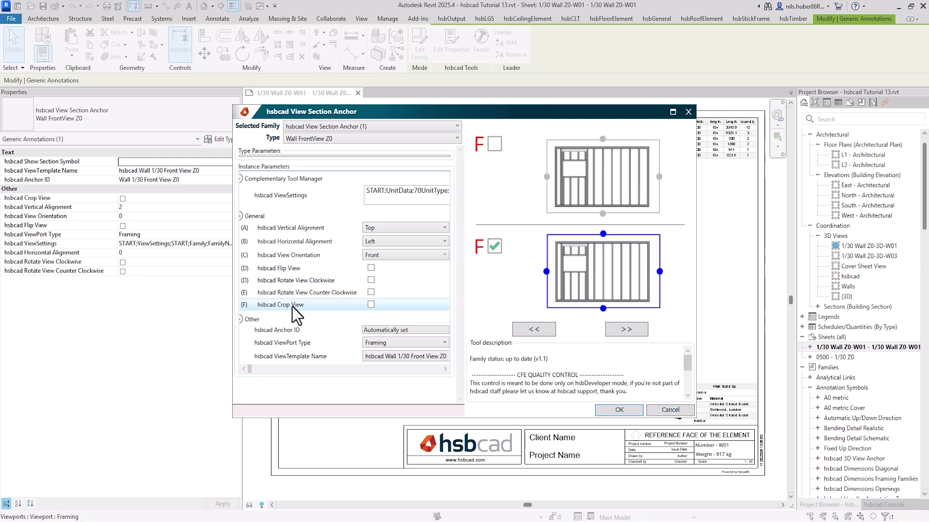
click(305, 331)
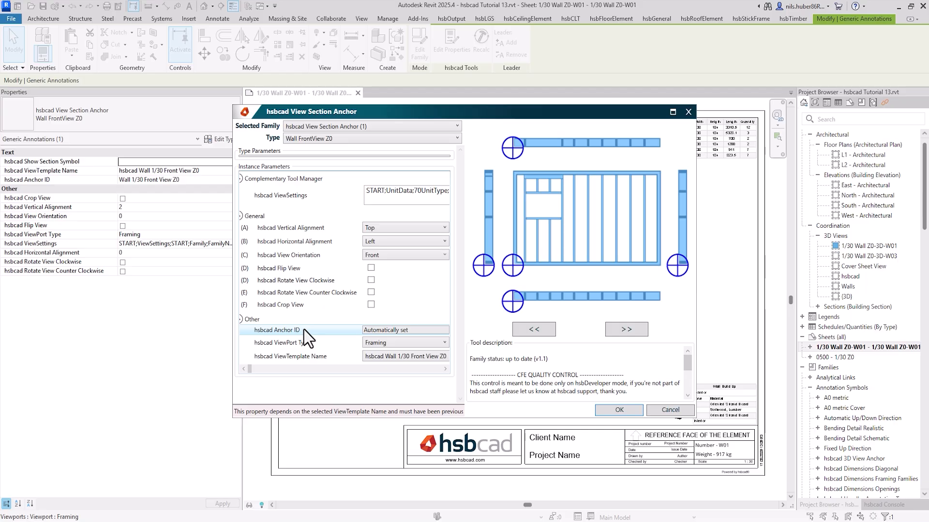
click(310, 343)
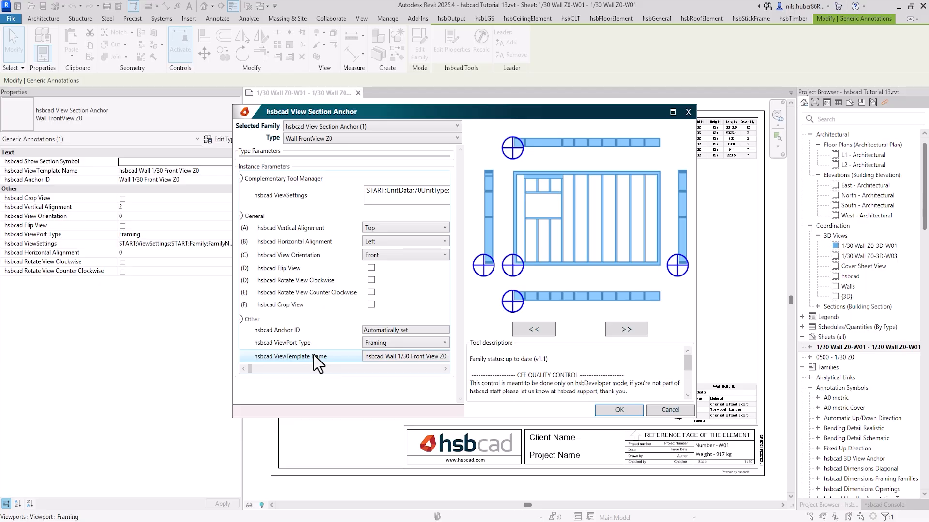
click(313, 354)
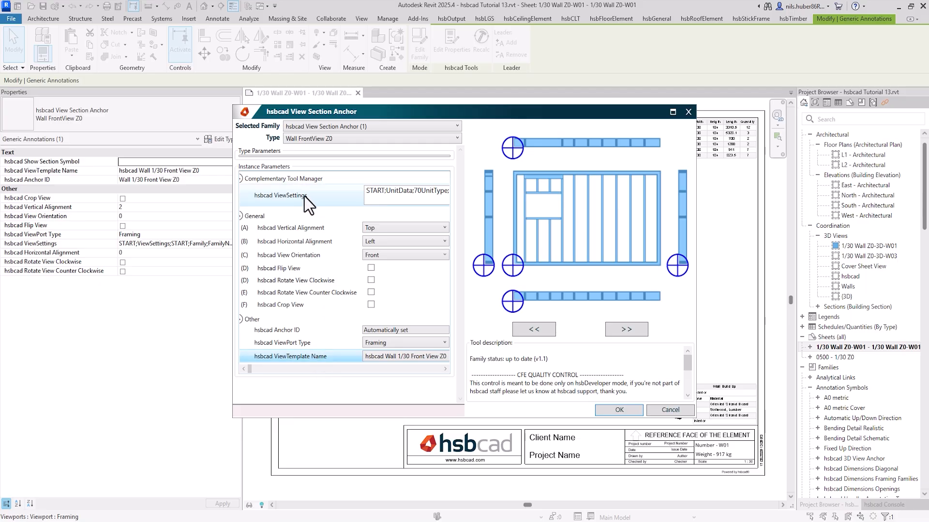
Show the anchor's hsbcad ViewSettings tools in a maximized dialog and open the Bottom hsbcad Dimensions Framing Families tool for editing
click(304, 197)
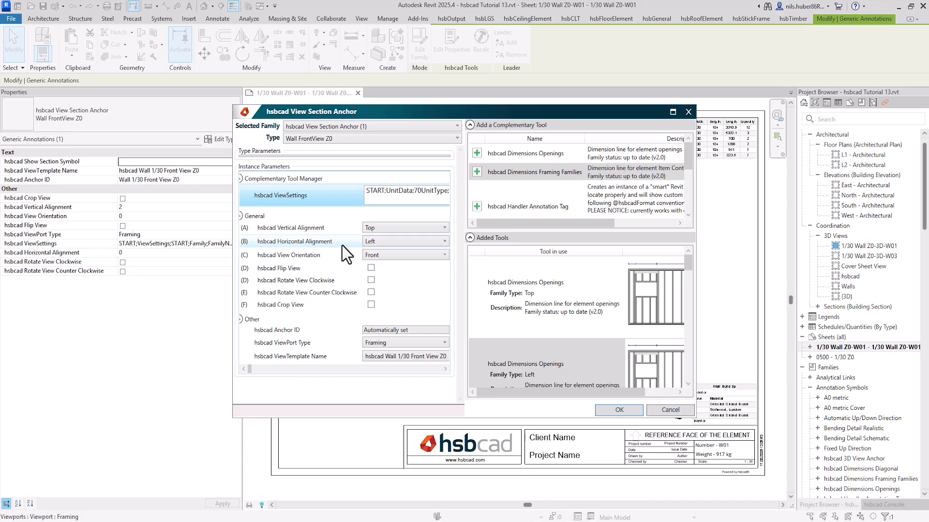
double_click(671, 112)
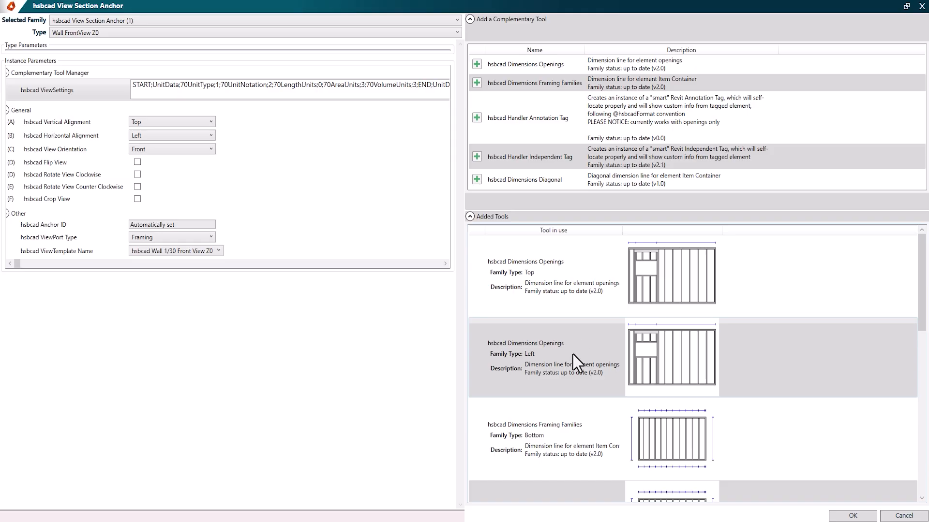
click(574, 430)
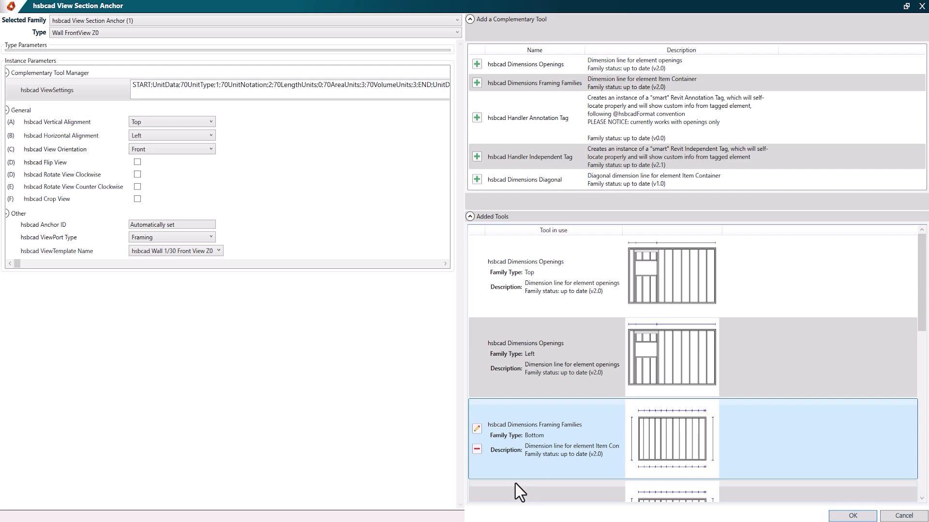
click(477, 429)
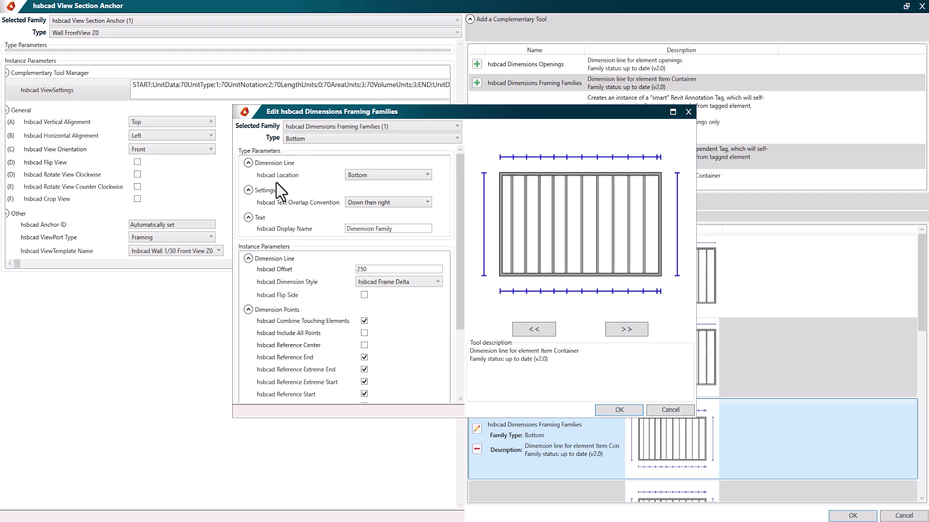
Review the location and text overlap convention options of the Bottom framing dimension tool
click(387, 177)
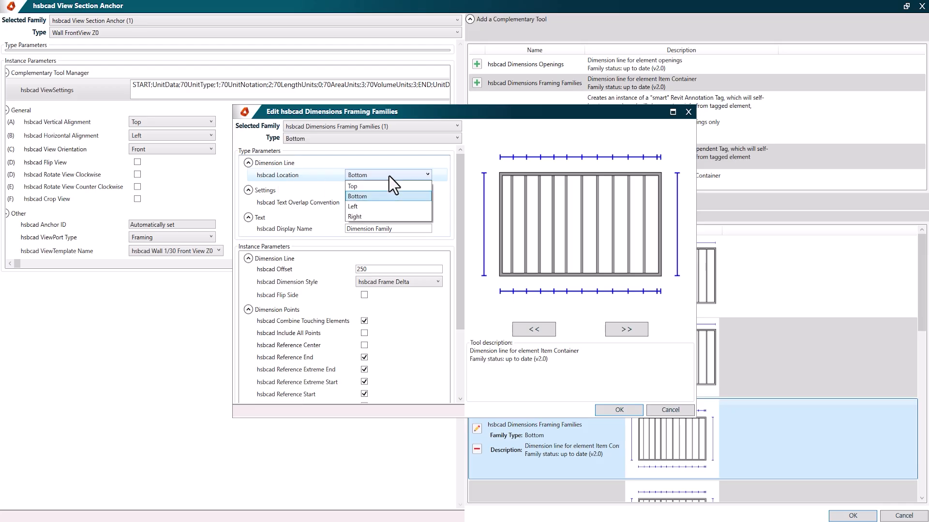
click(389, 177)
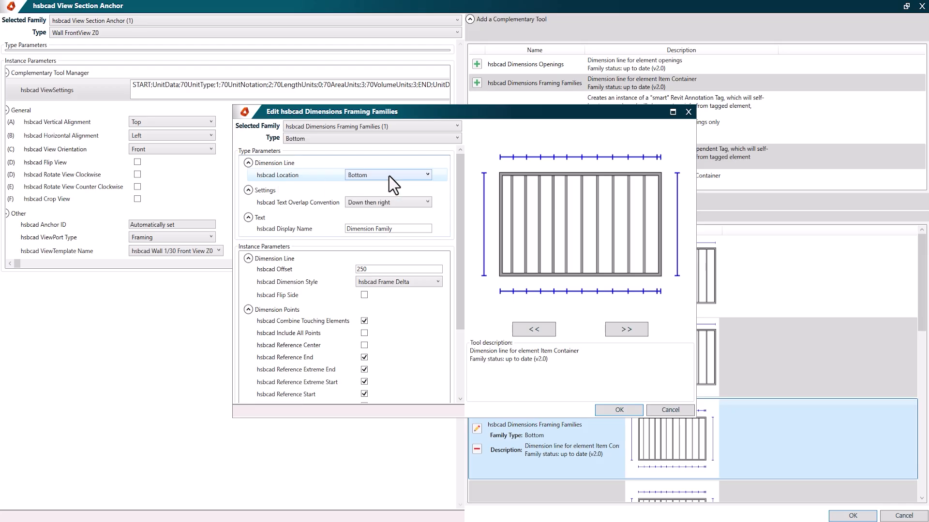
mouse_move(289, 205)
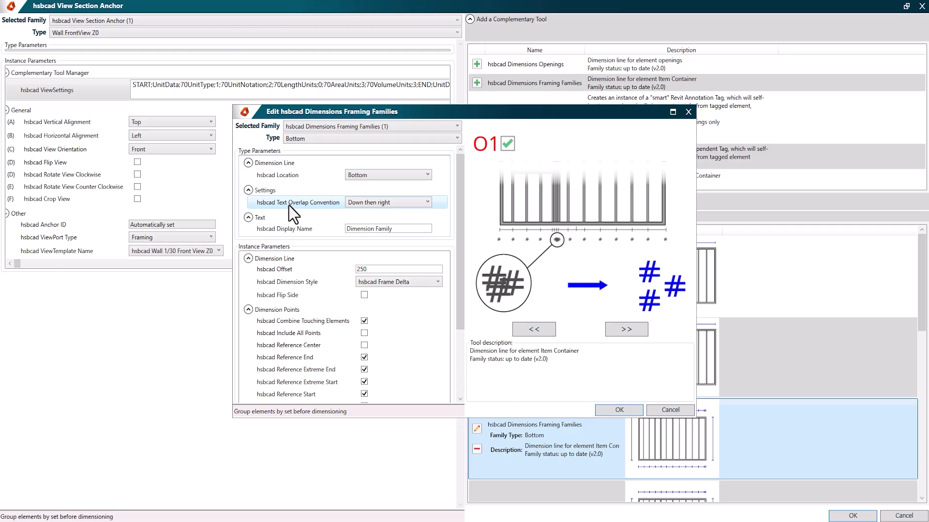
click(289, 206)
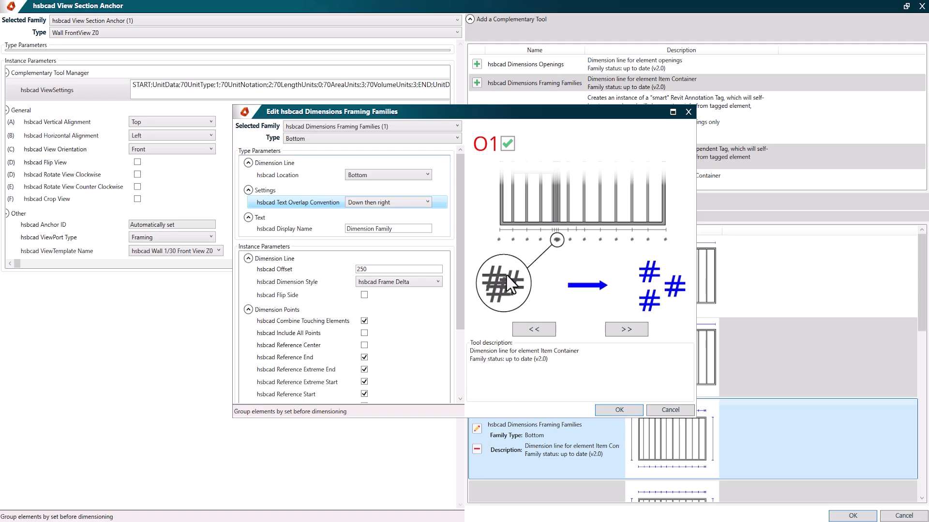
click(426, 203)
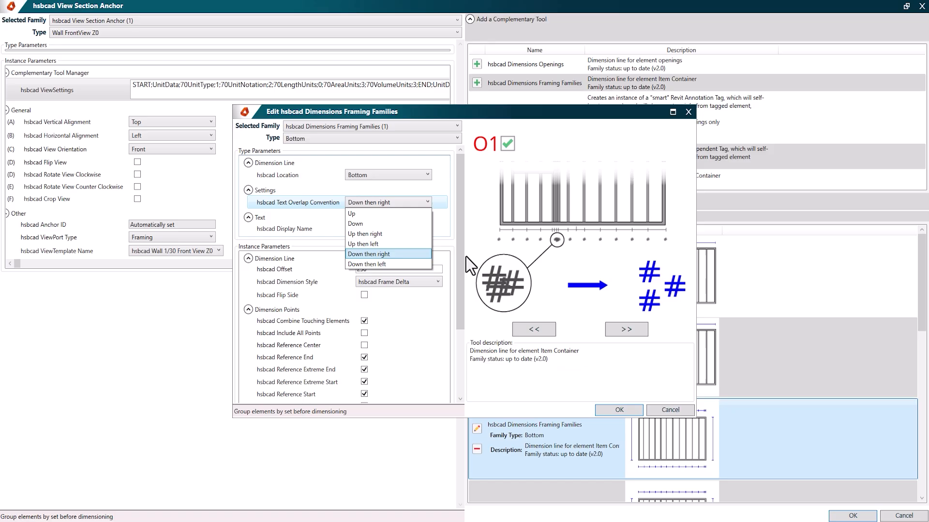
click(325, 232)
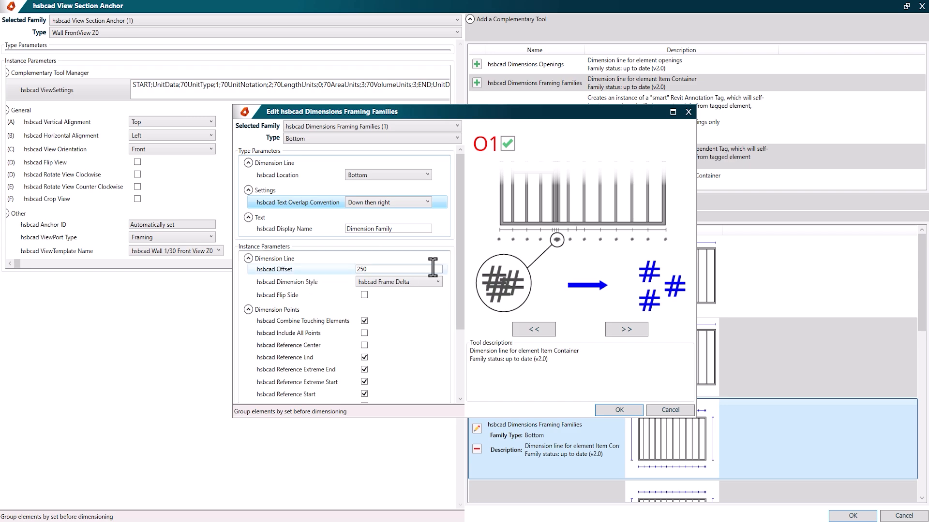
Review the Bottom framing dimension tool's dimension line settings: offset, available dimension styles and flip side
scroll(457, 256, down, 2)
drag(459, 259, 461, 313)
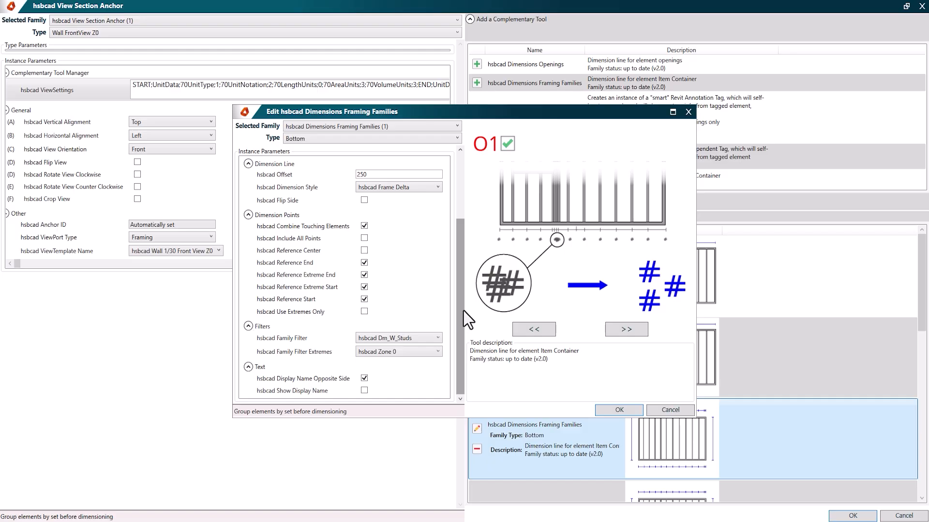
click(279, 173)
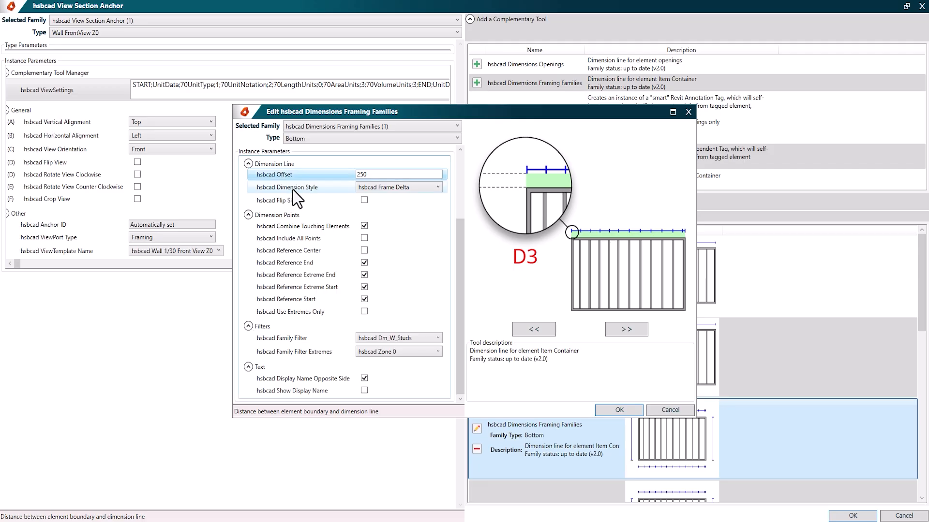
click(293, 191)
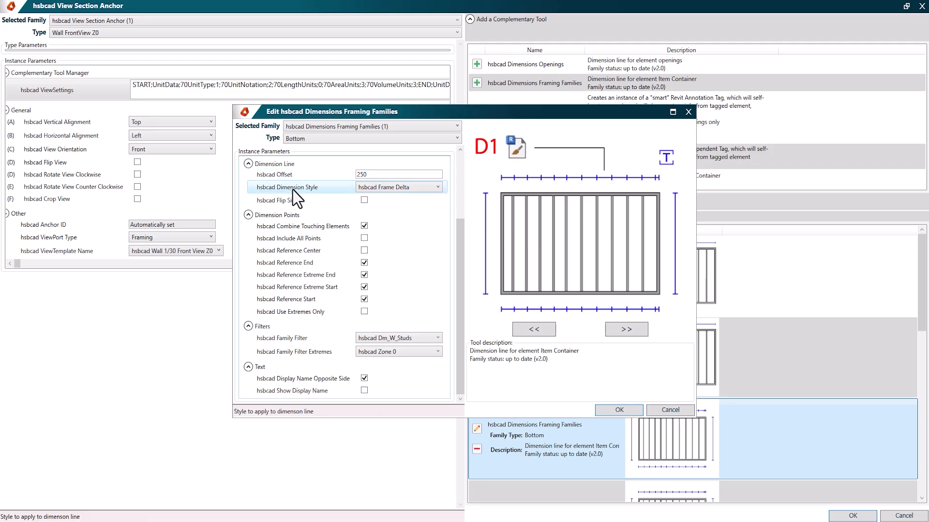
click(438, 187)
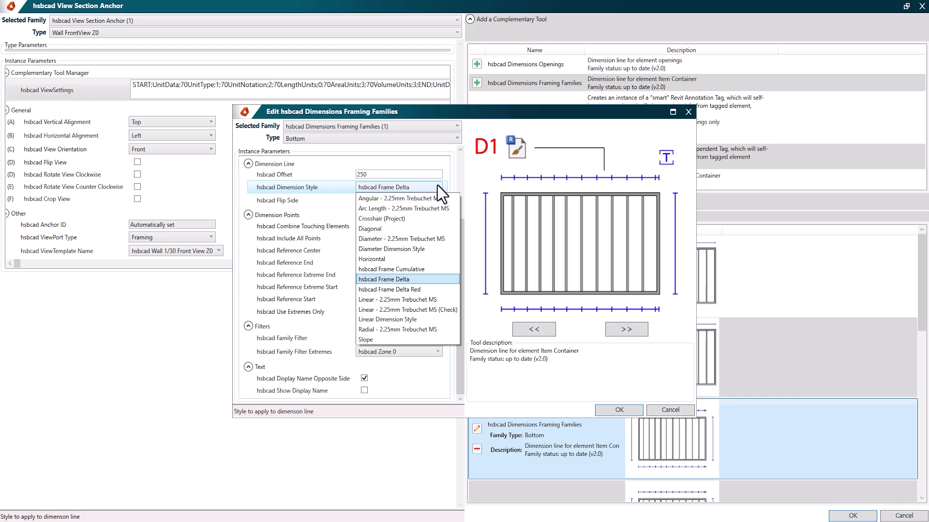
click(326, 215)
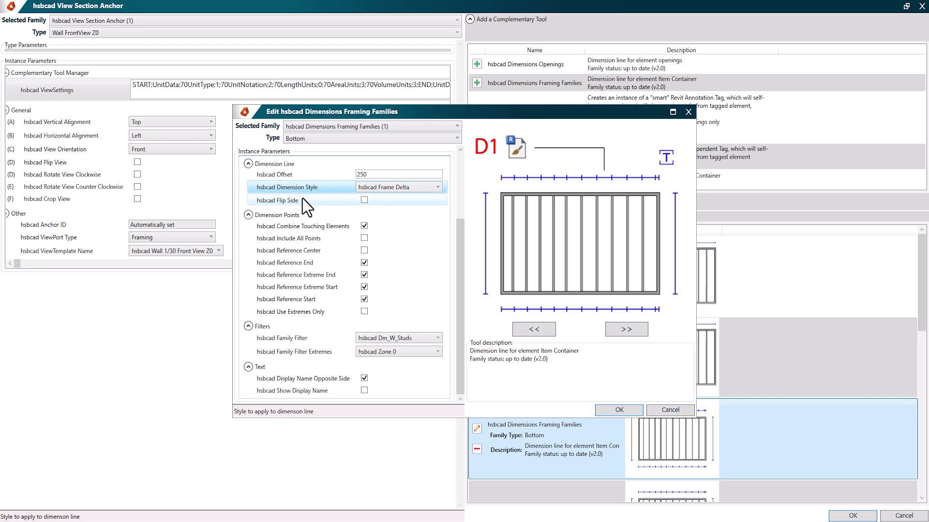
click(300, 202)
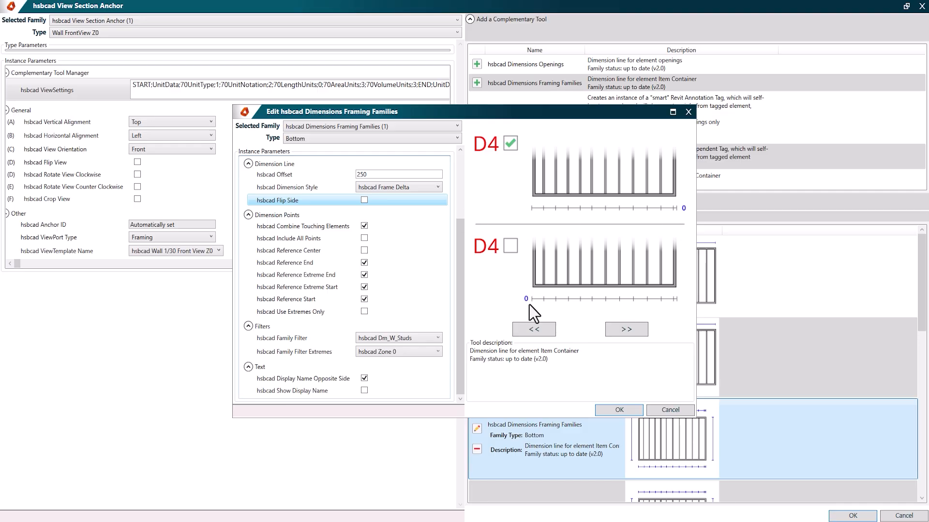
Review the tool's dimension point options, from combining touching elements and including all points to the center, end, start and extreme references
click(296, 227)
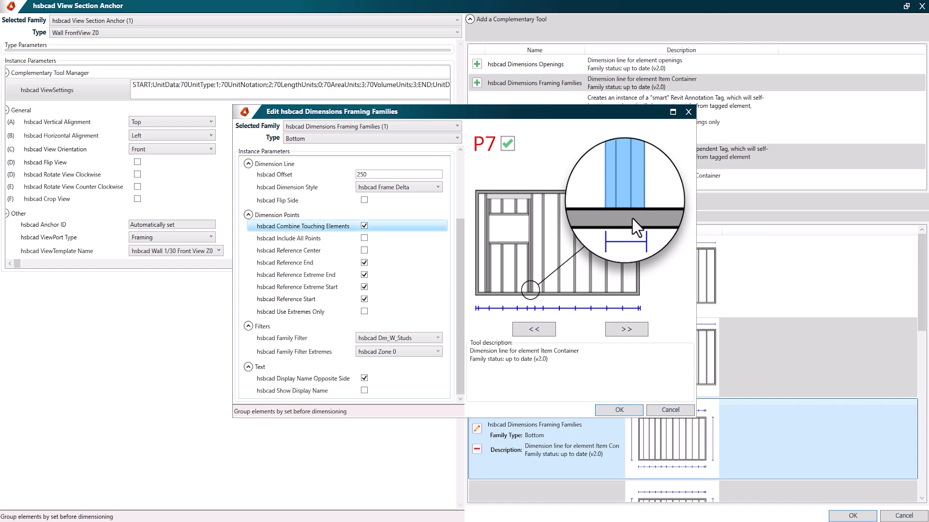
click(273, 241)
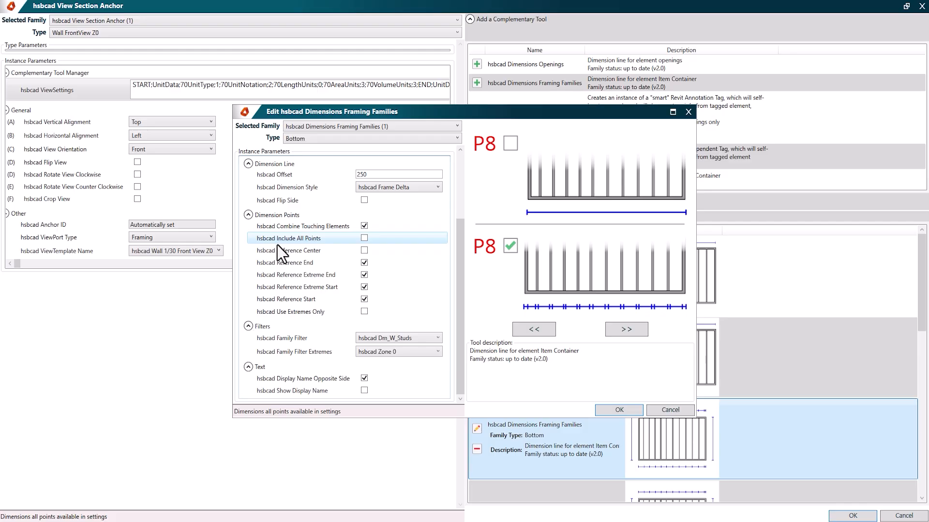
click(278, 251)
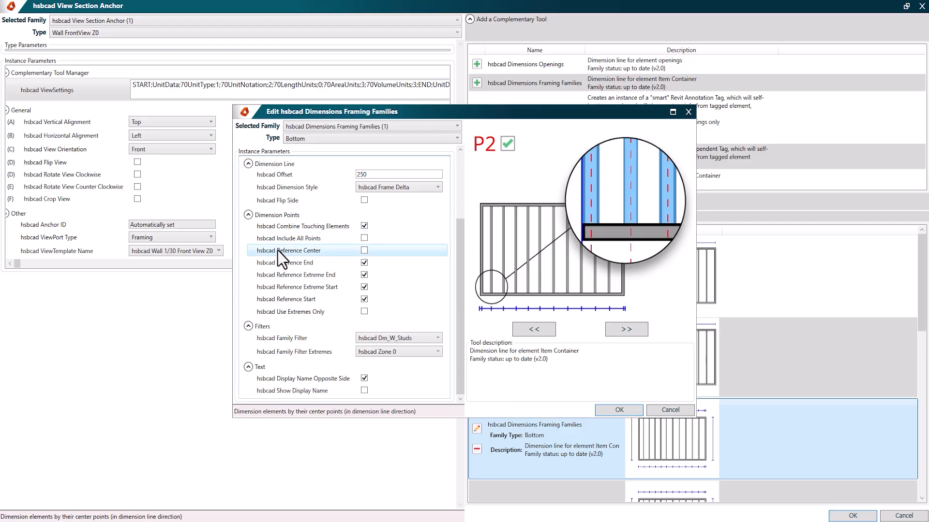
click(288, 266)
click(306, 274)
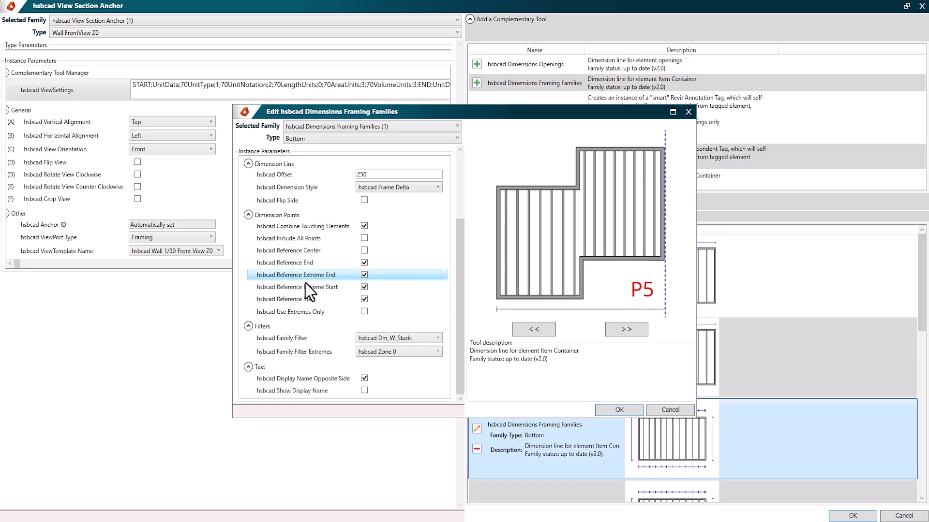
click(308, 287)
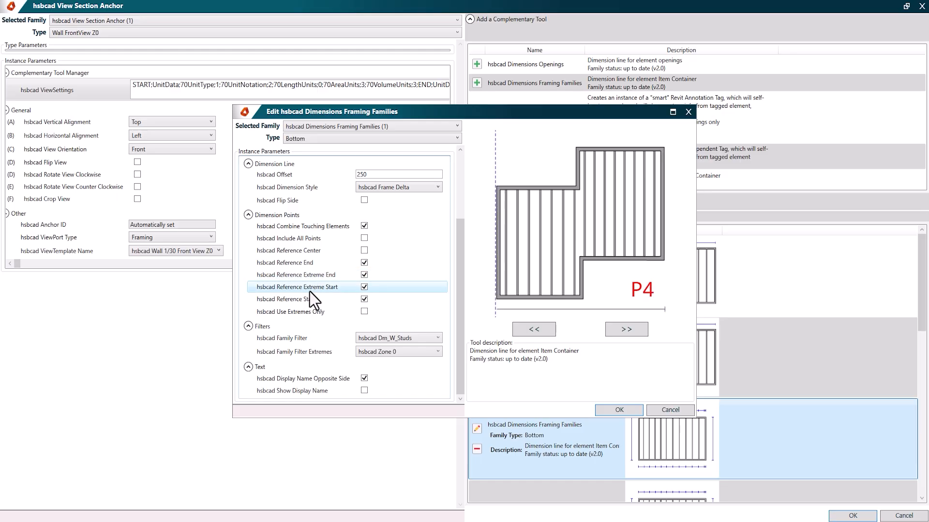
click(311, 300)
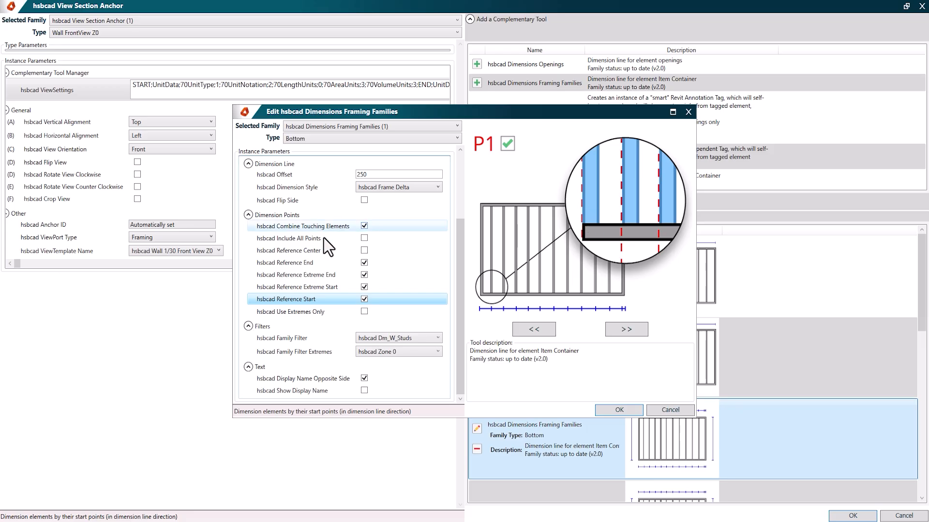
click(304, 316)
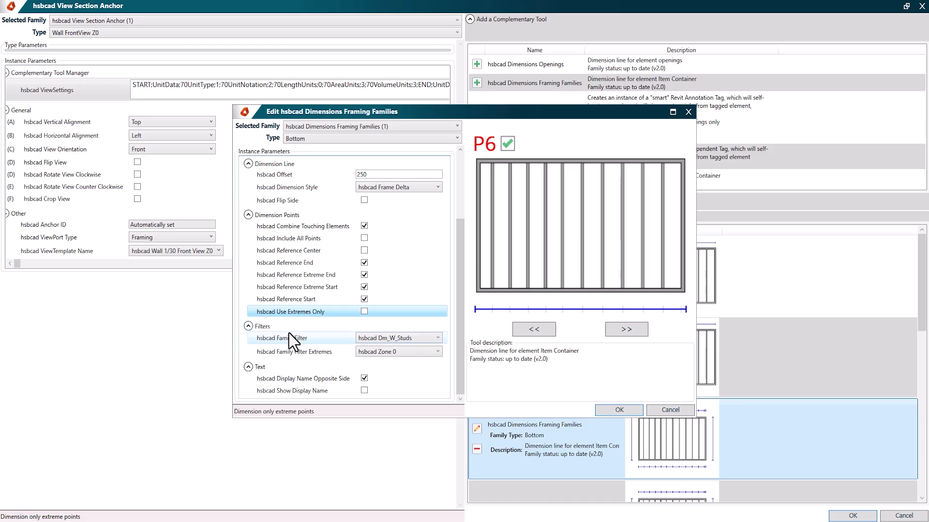
Examine the tool's family filter setting and its list of available hsbcad filters, keeping hsbcad Dm_W_Studs
click(298, 336)
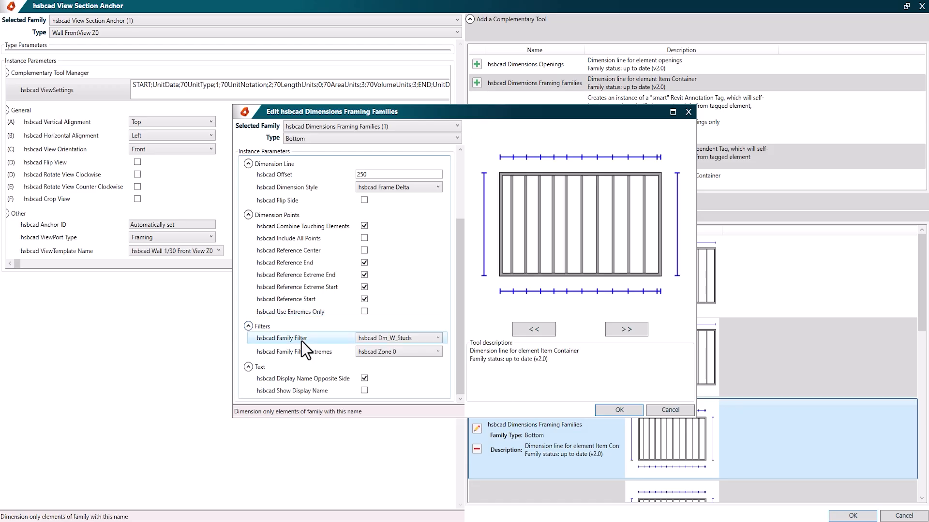
click(422, 337)
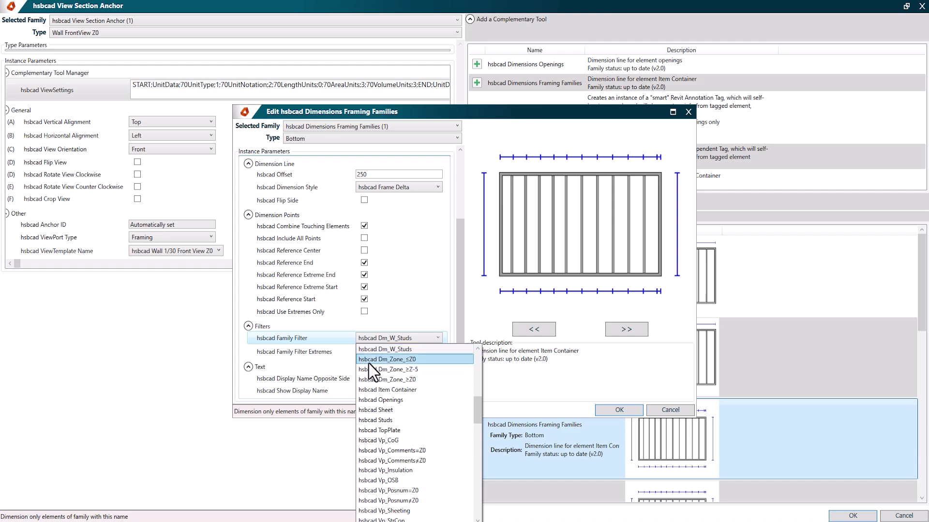
click(402, 293)
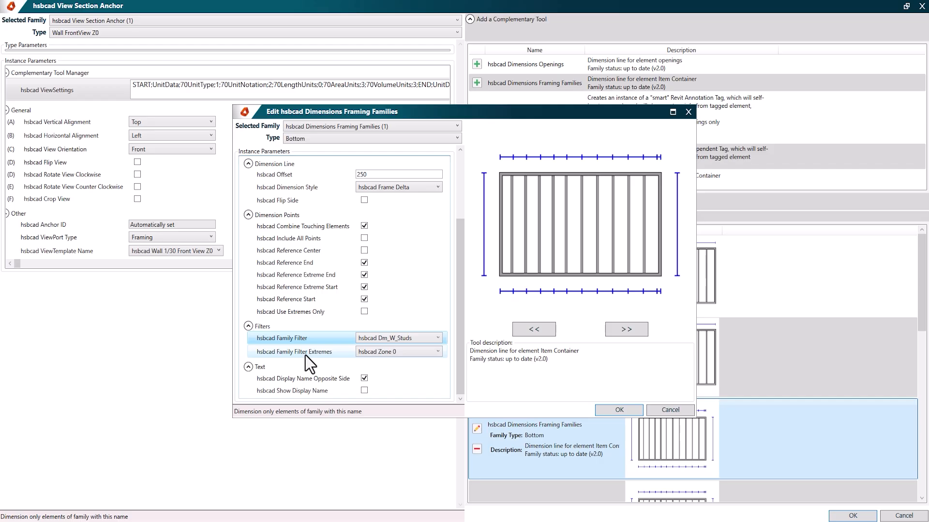
Review the opposite side and show options for the dimension's display name, and close the dialogs to return to the sheet
click(286, 380)
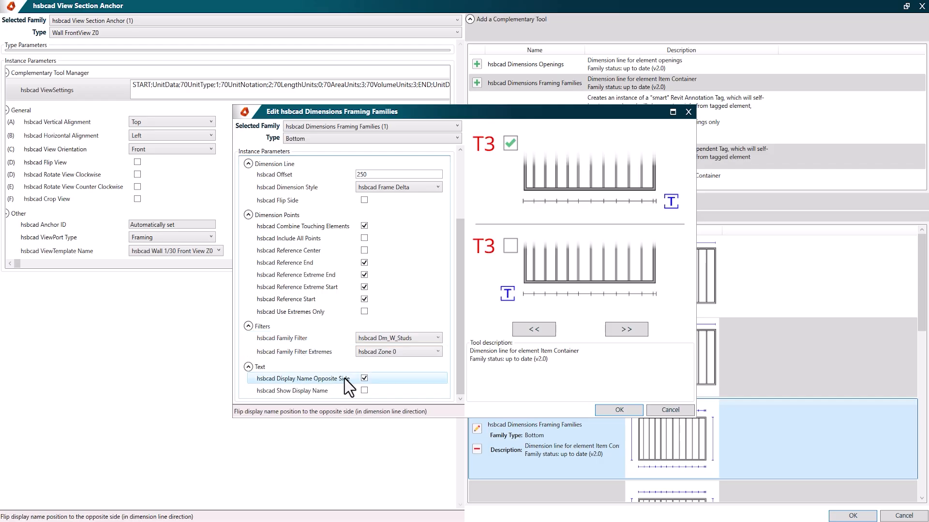
click(323, 395)
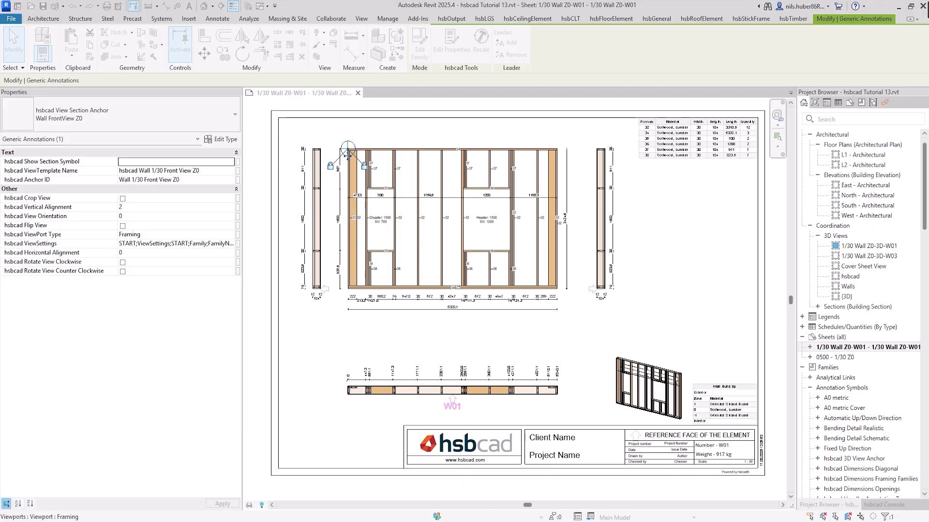
click(630, 412)
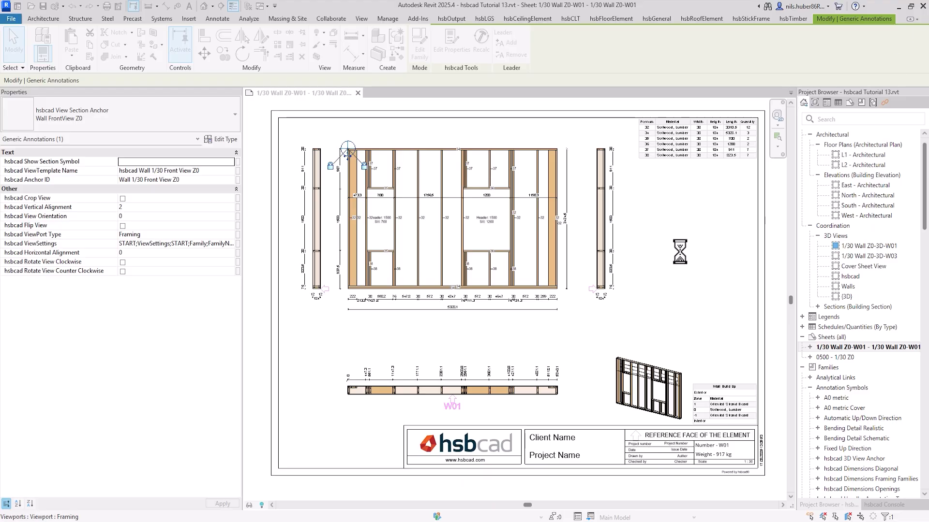